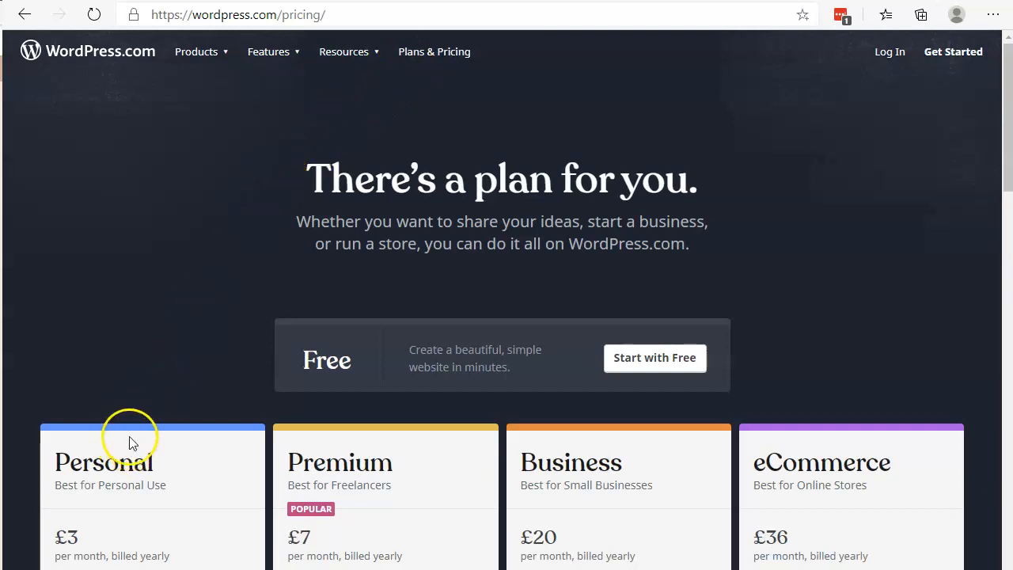
Open the domain management of the Big Joe Says site on WordPress.com and choose to add an already owned domain.
scroll(129, 441, "down", 3)
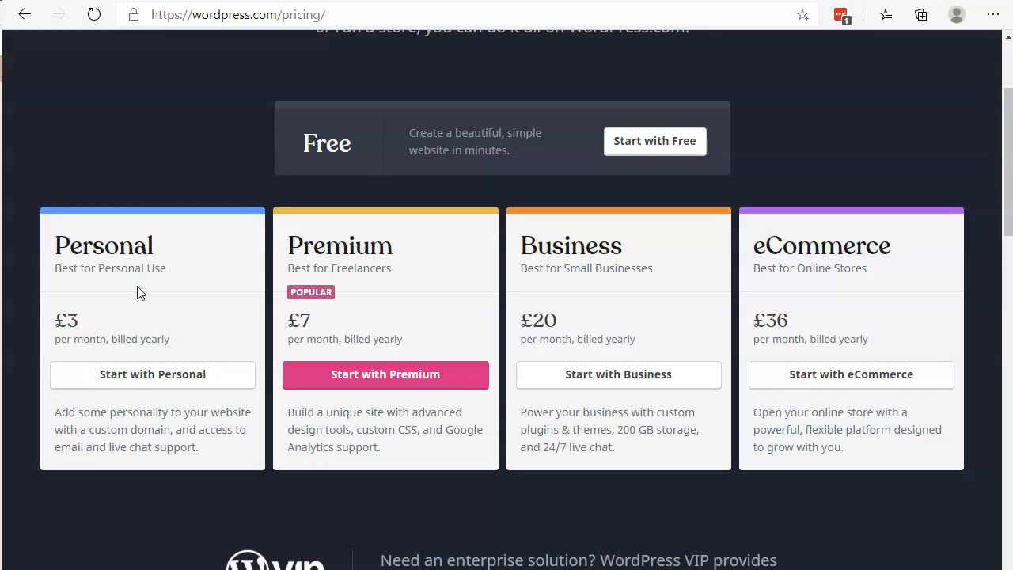
left_click(282, 1)
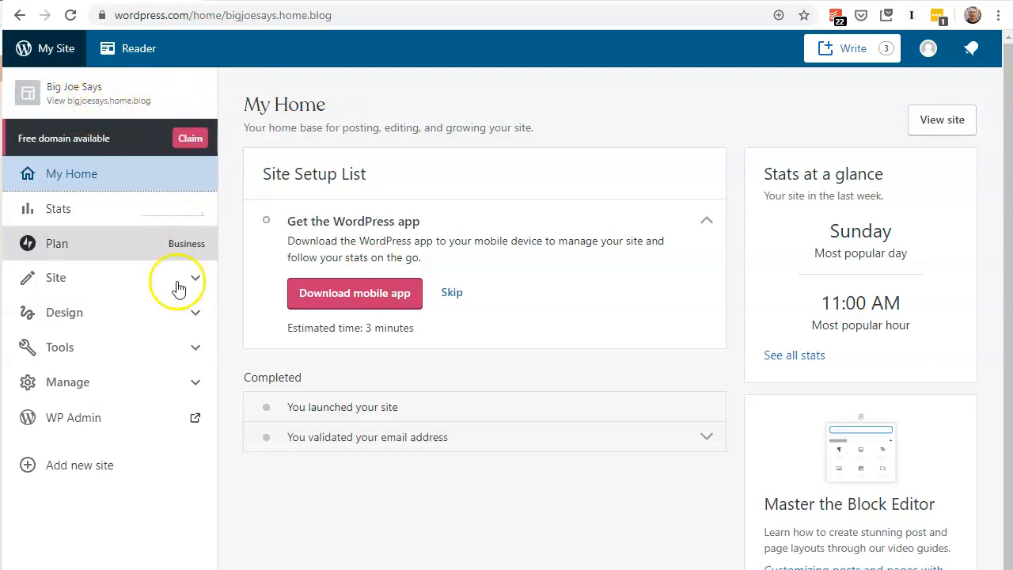
left_click(196, 385)
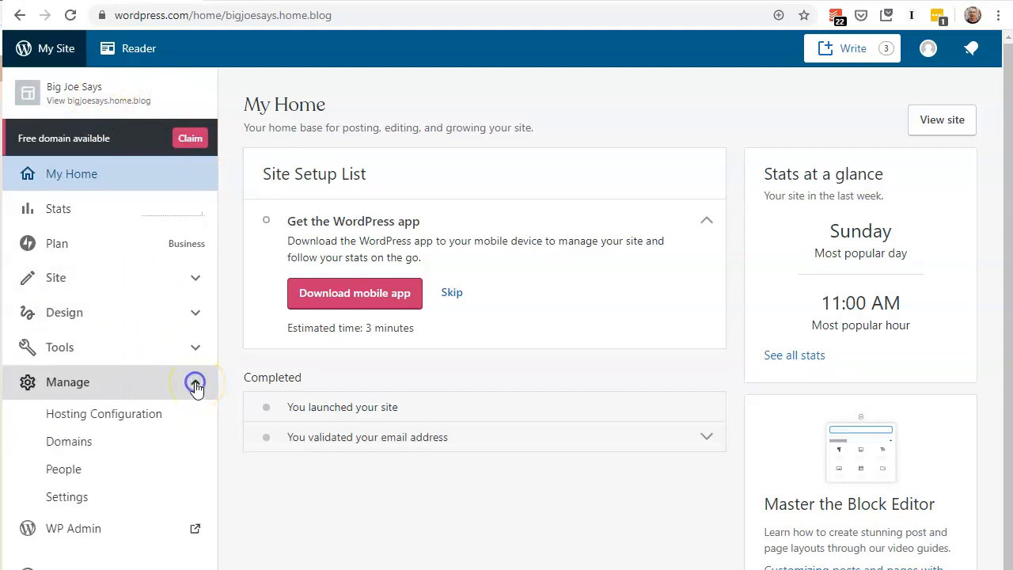
left_click(86, 444)
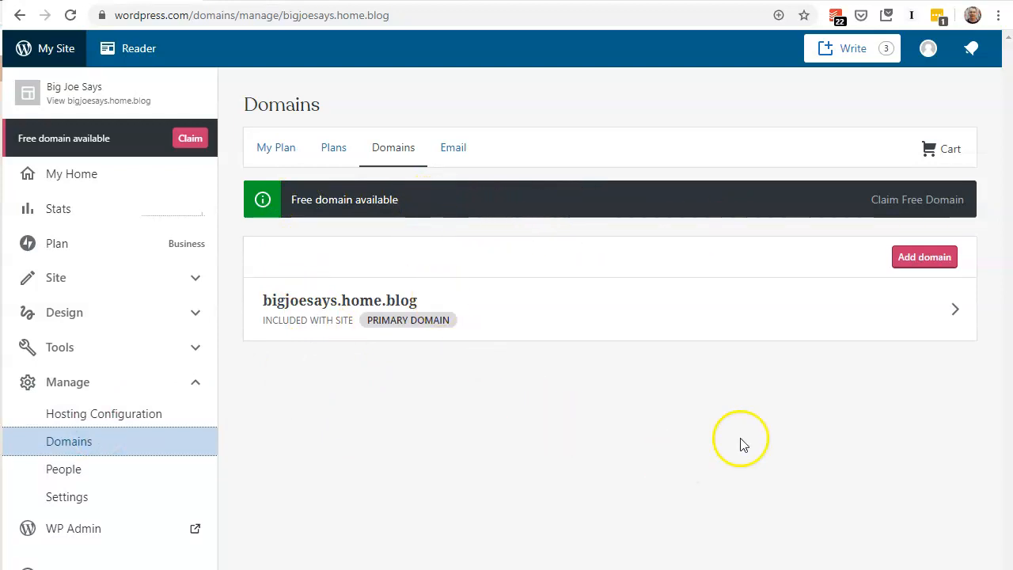
left_click(924, 260)
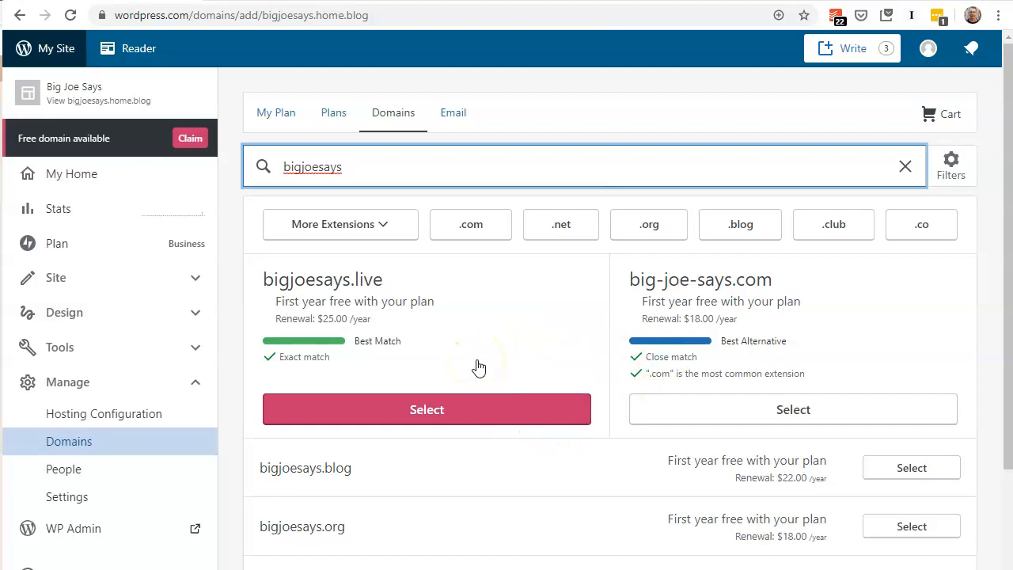
scroll(514, 356, "down", 5)
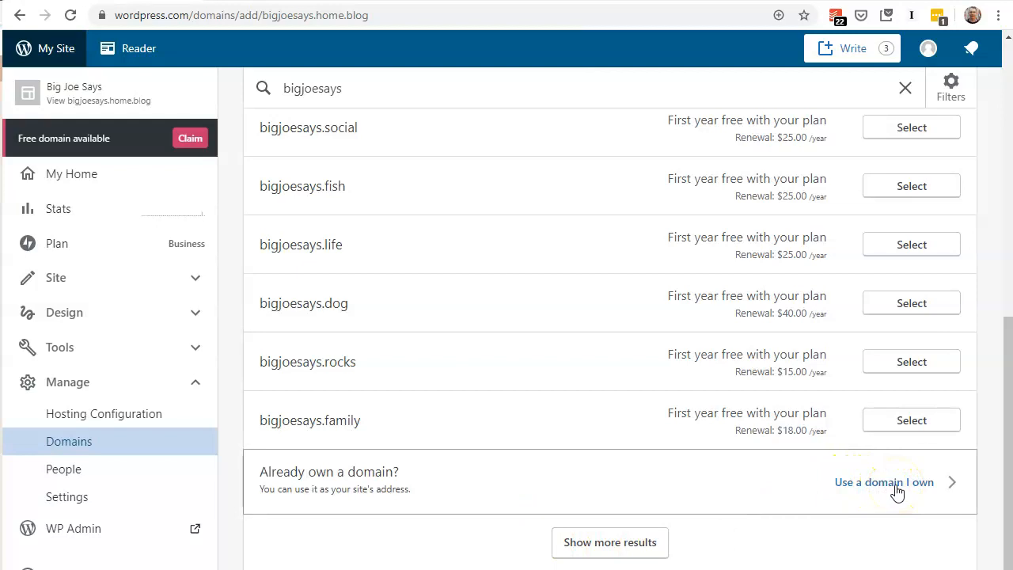
left_click(897, 490)
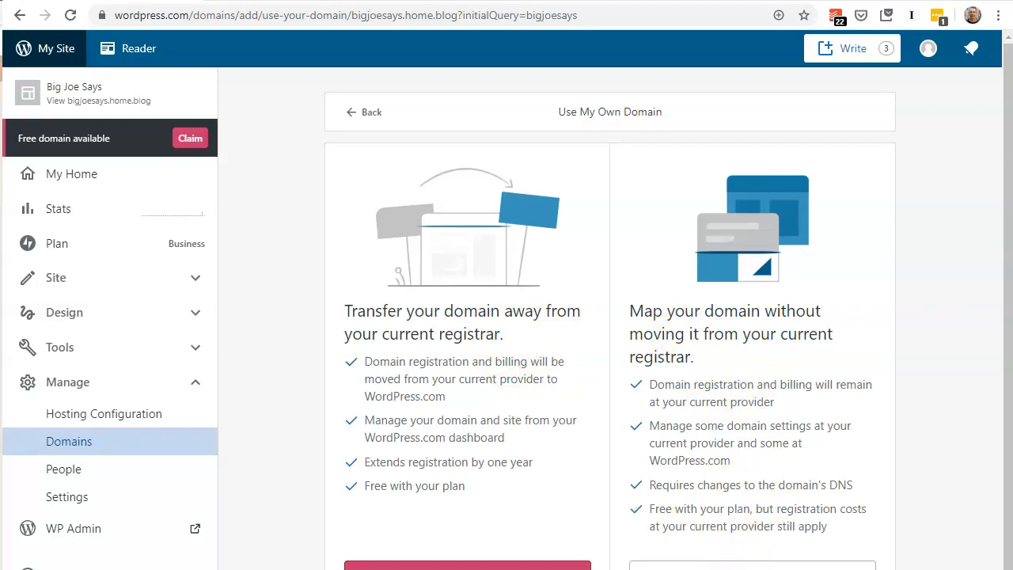
Map bigjoesays.com to the site without transferring it from its registrar, and complete the checkout.
left_click(705, 564)
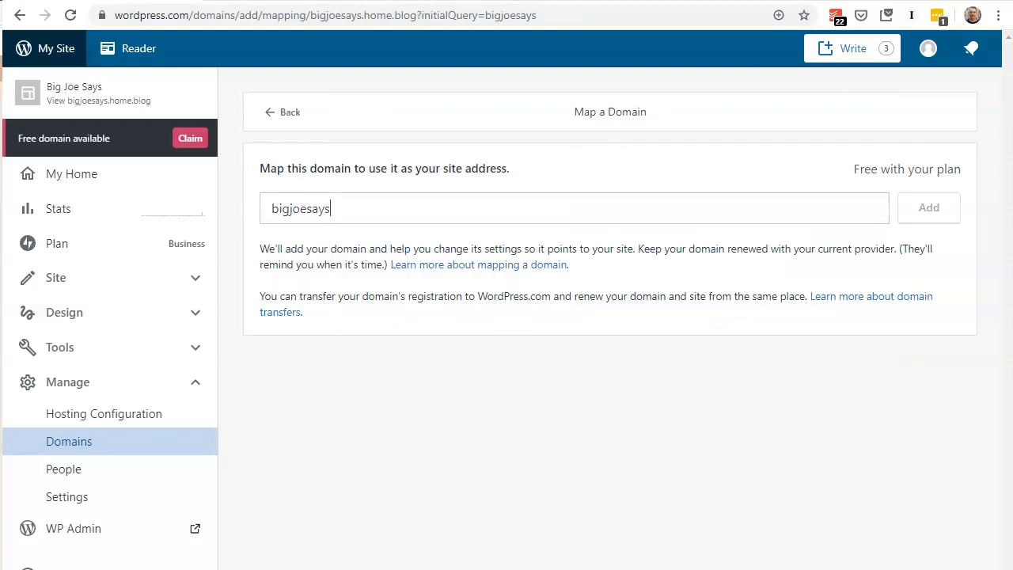
left_click(378, 214)
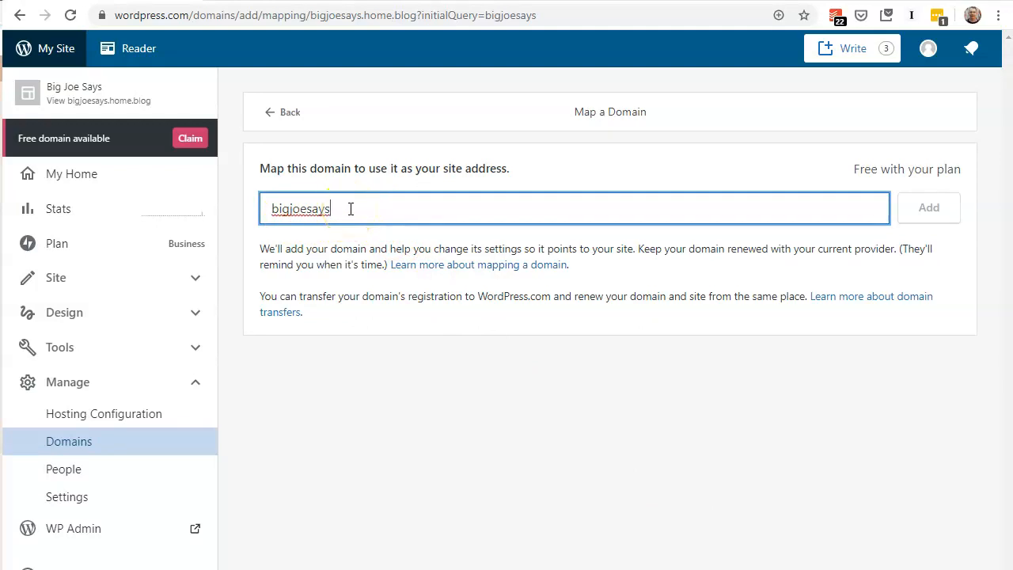
type(".com")
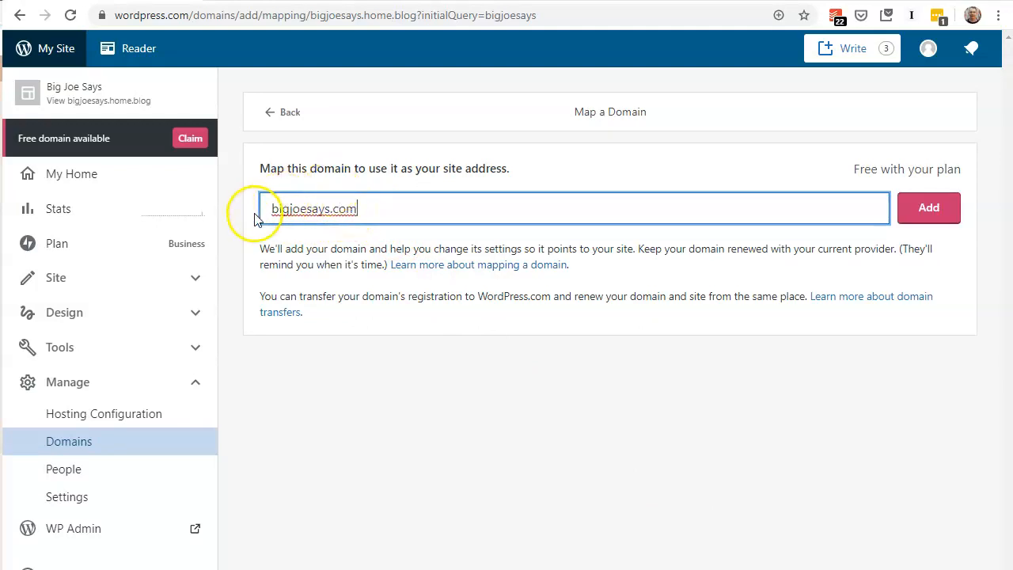
left_click(919, 215)
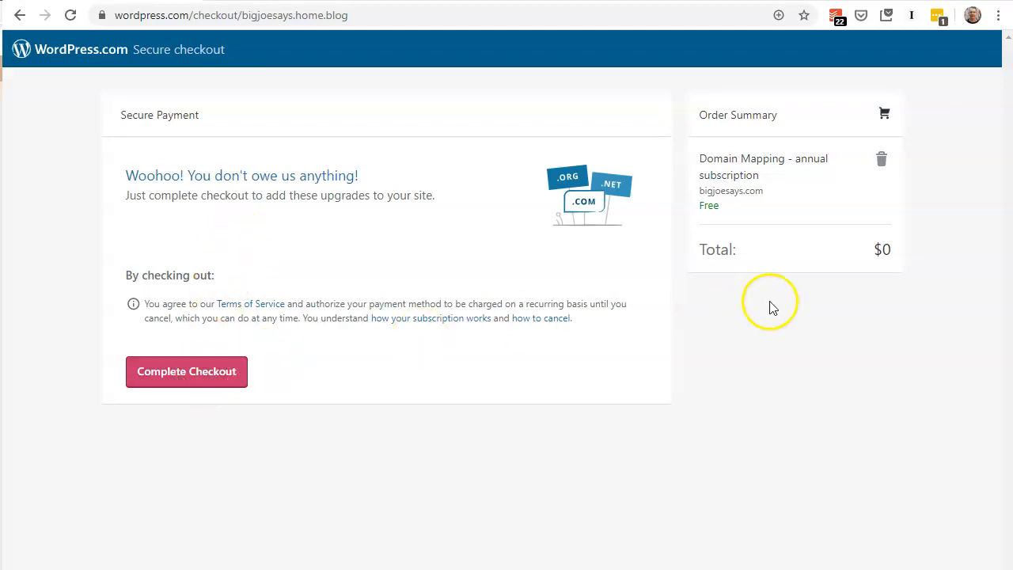
left_click(194, 380)
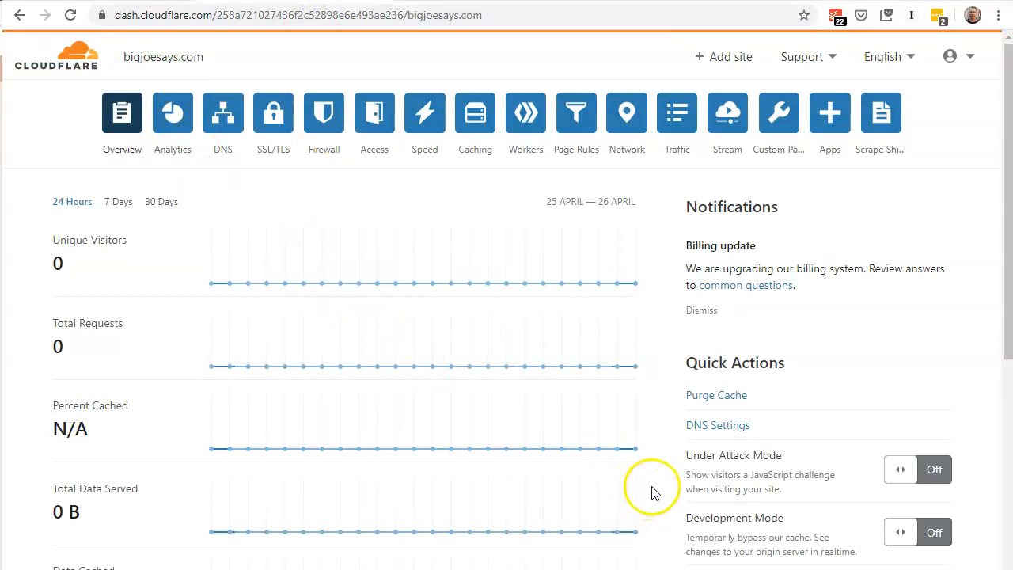
In Cloudflare, open the DNS settings for bigjoesays.com and review the assigned nameservers.
left_click(706, 432)
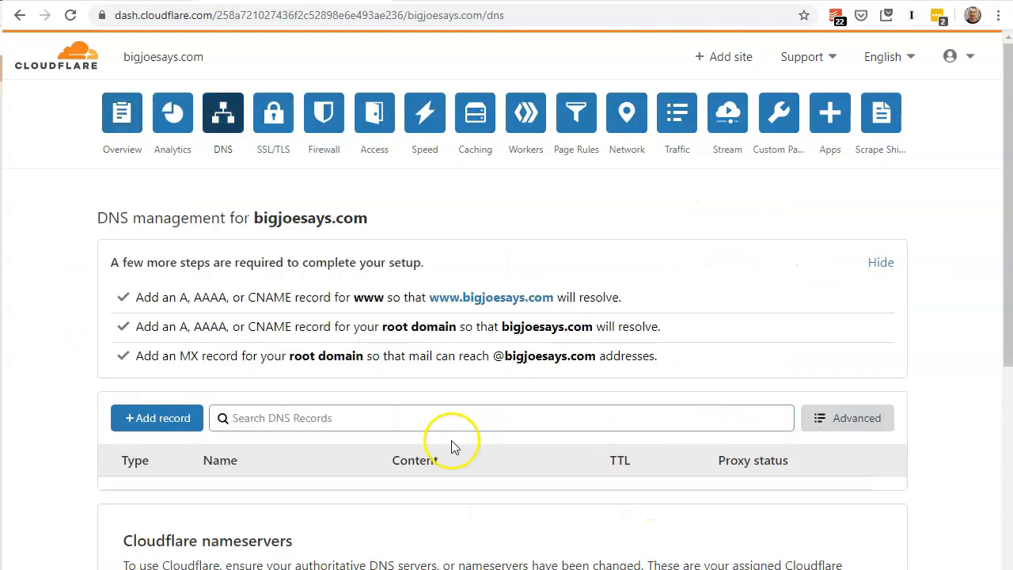
scroll(429, 462, "down", 3)
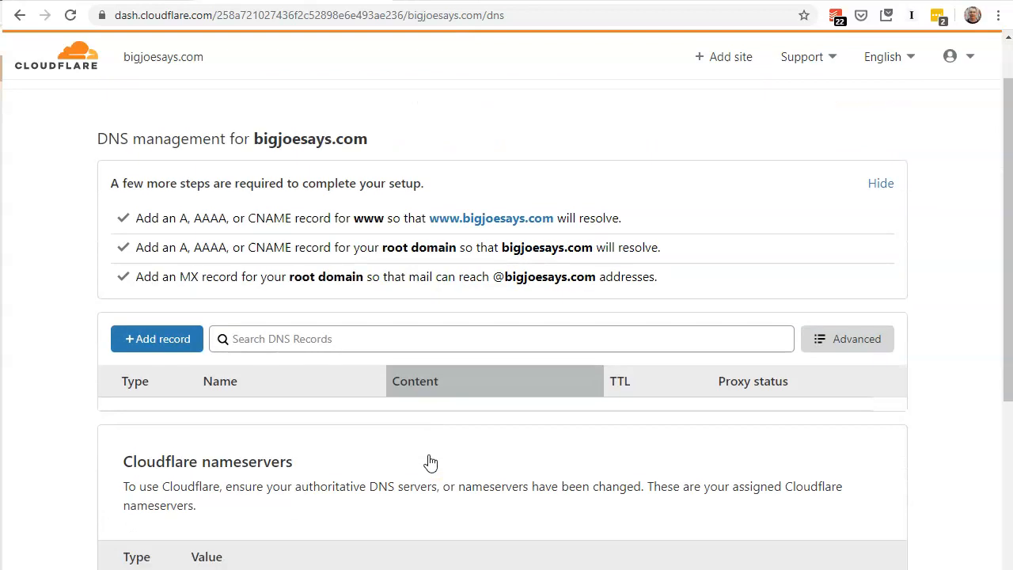
scroll(428, 463, "down", 1)
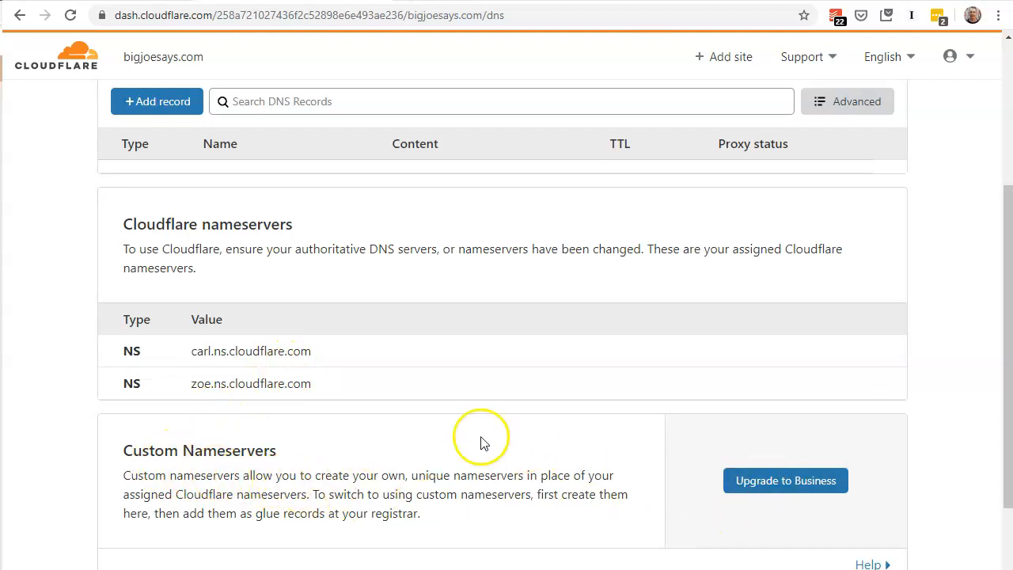
scroll(378, 432, "up", 4)
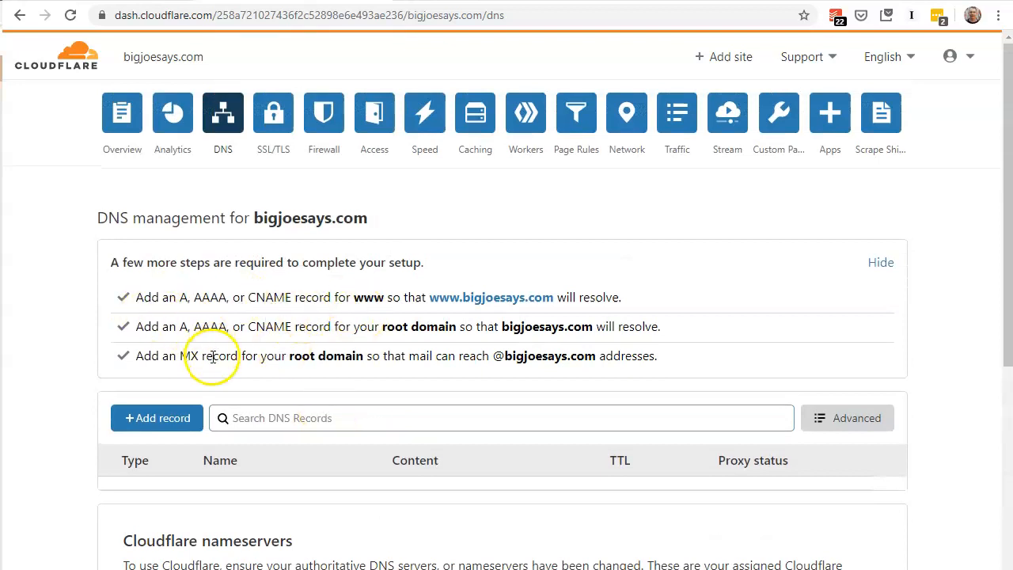
Add an A record for the root domain (@) with the IPv4 address 192.0.78.24 and save it.
left_click(173, 416)
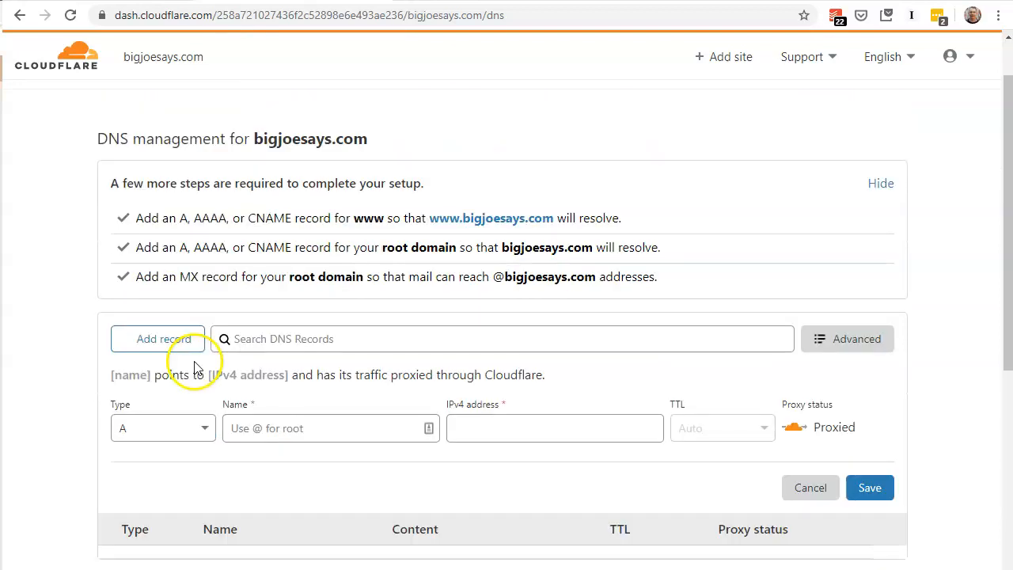
left_click(182, 425)
left_click(179, 428)
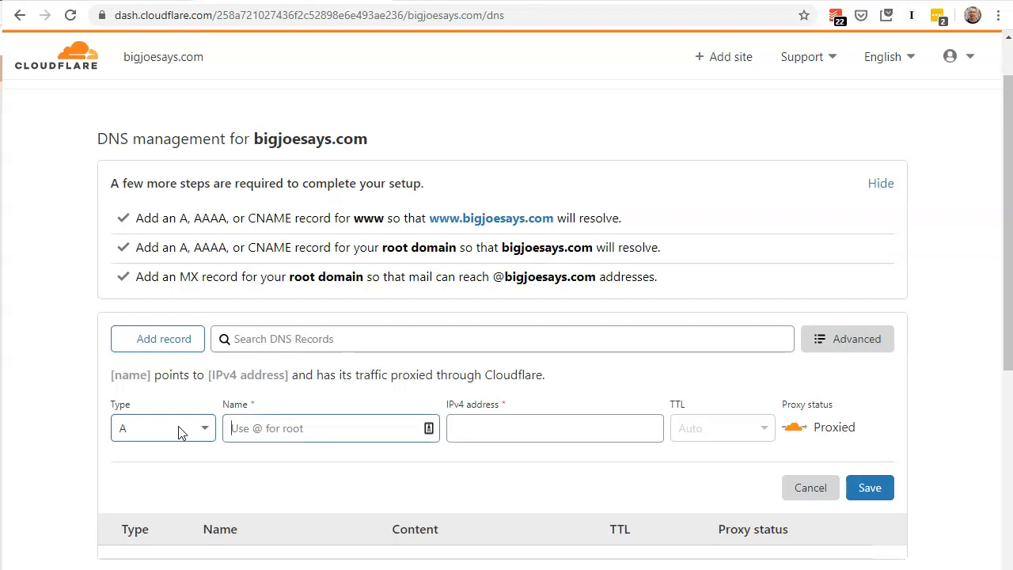
type("@")
key("Tab")
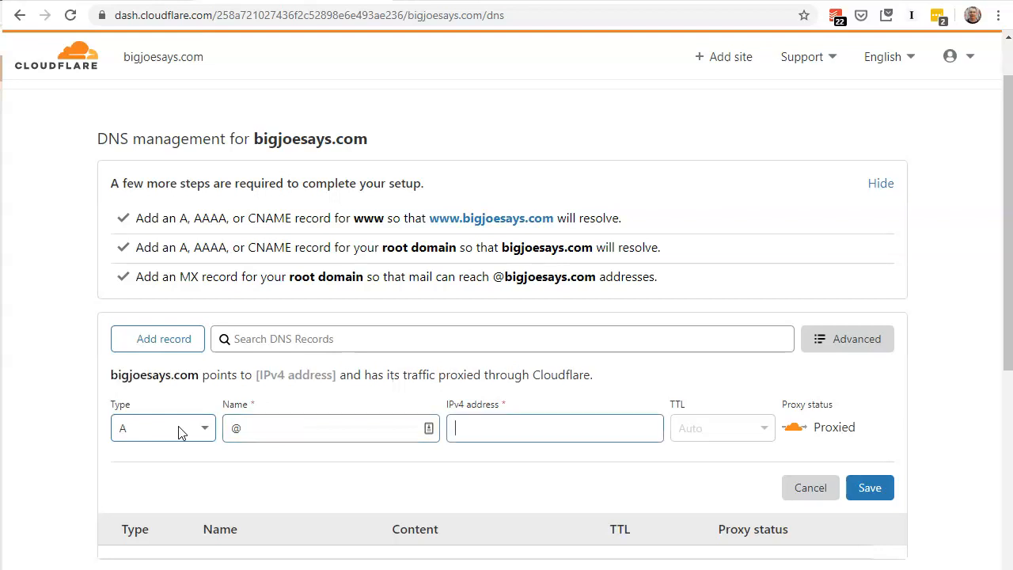
type("192.0.78.24")
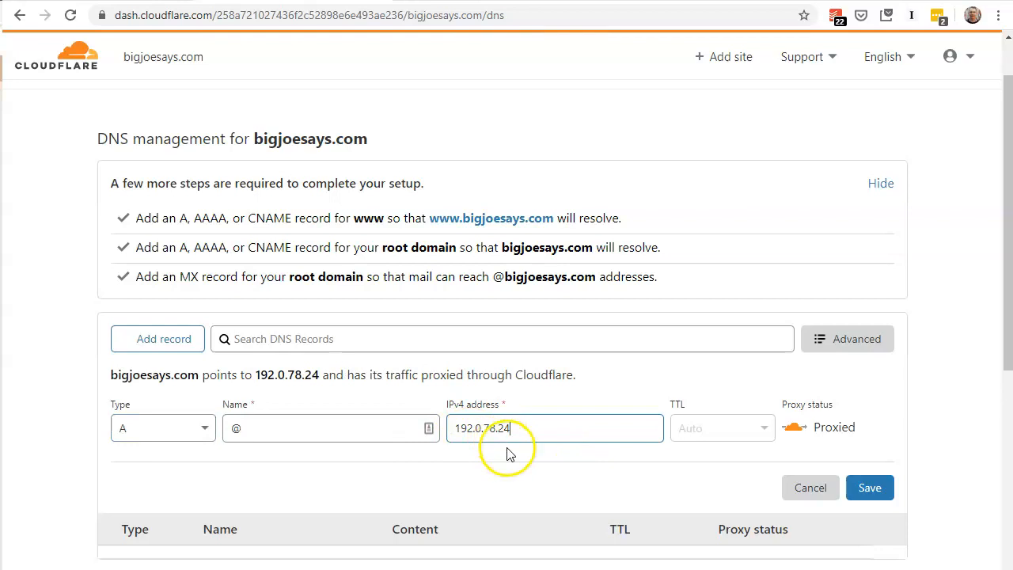
left_click(867, 489)
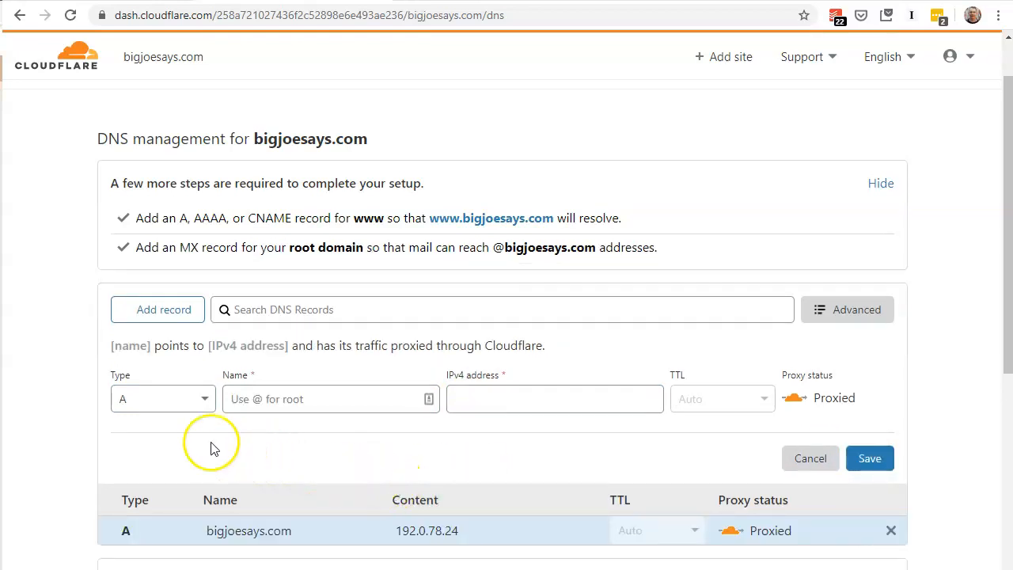
Add and save an A record named www with the IPv4 address 192.0.78.24.
left_click(158, 400)
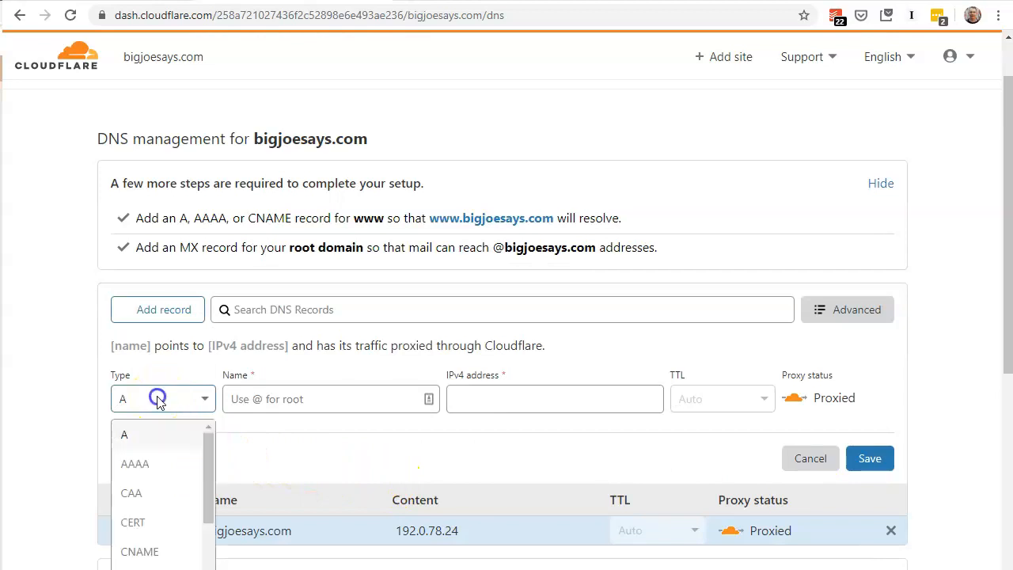
left_click(151, 434)
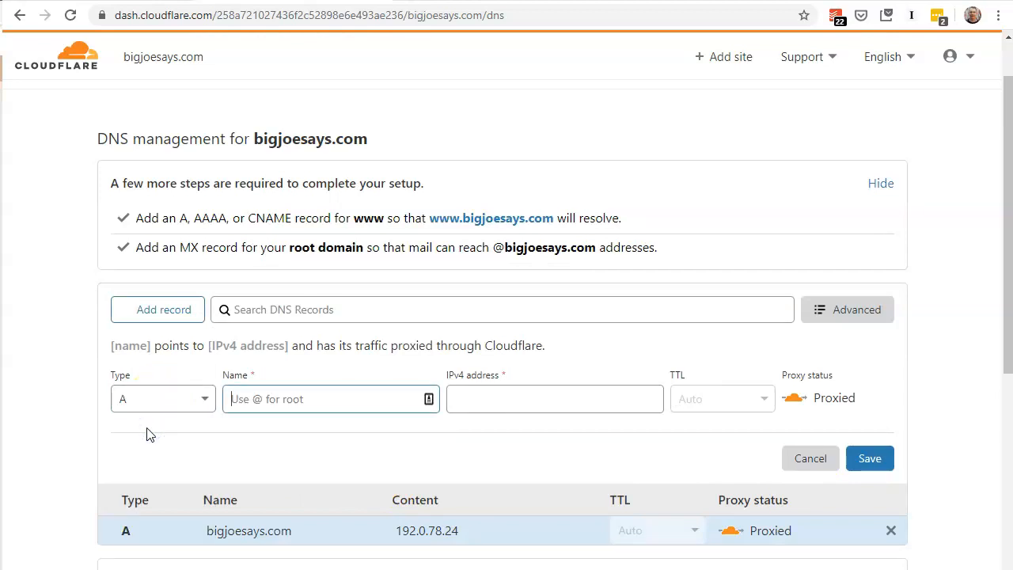
type("www")
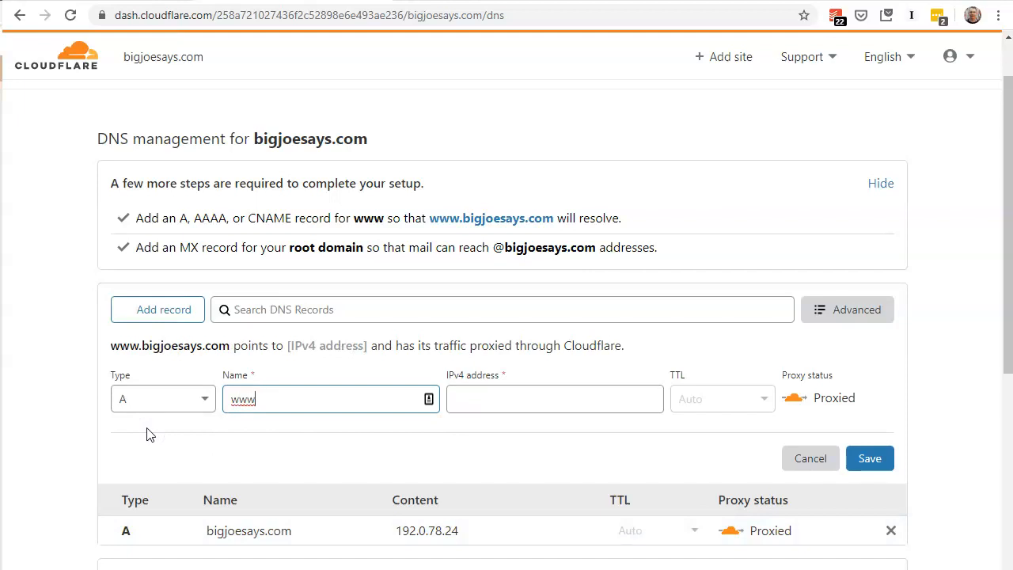
key("Tab")
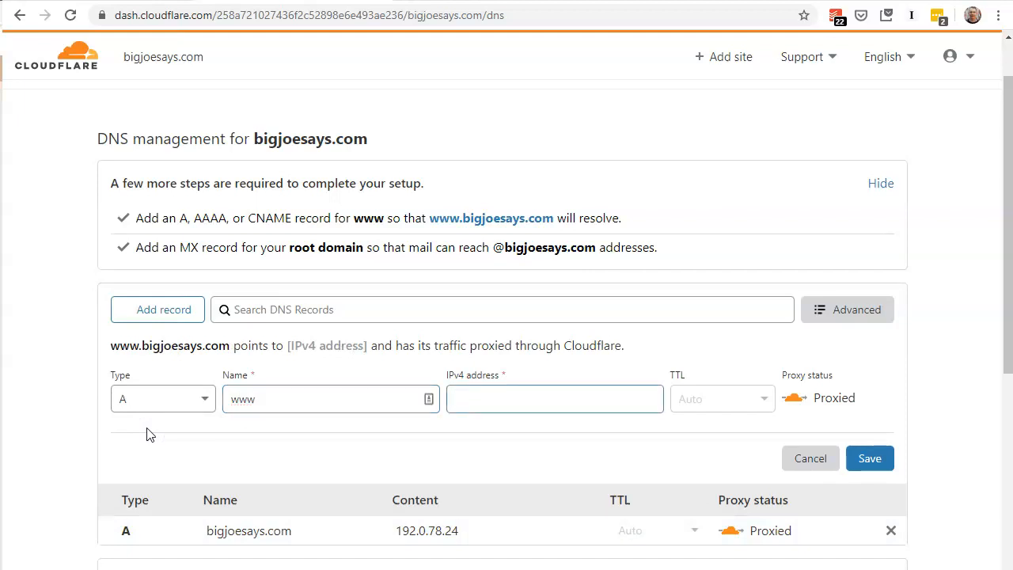
type("192.0.78.24")
left_click(871, 461)
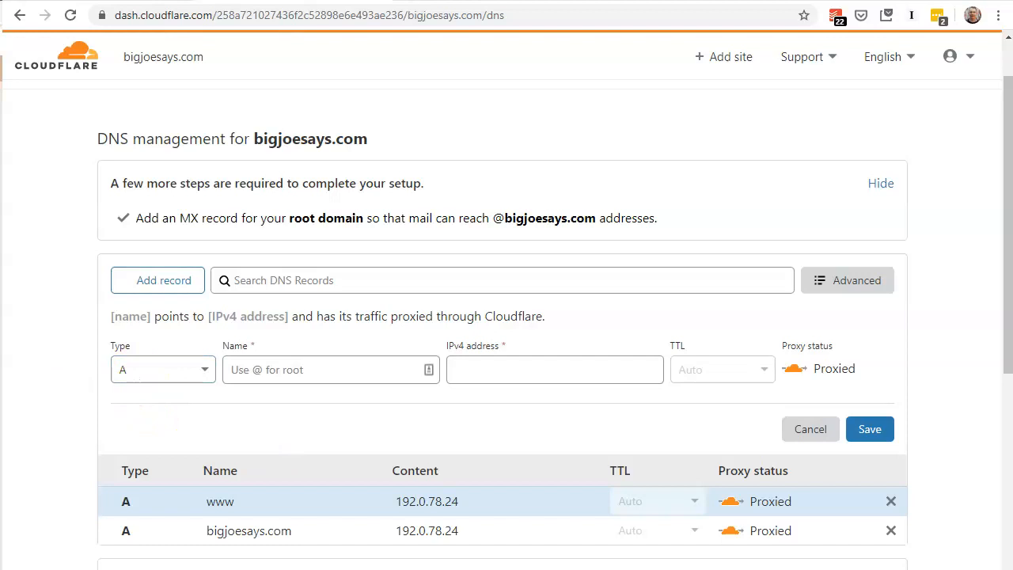
Add a second A record for the root domain (@) with the IPv4 address 192.0.78.25 and save it.
left_click(143, 366)
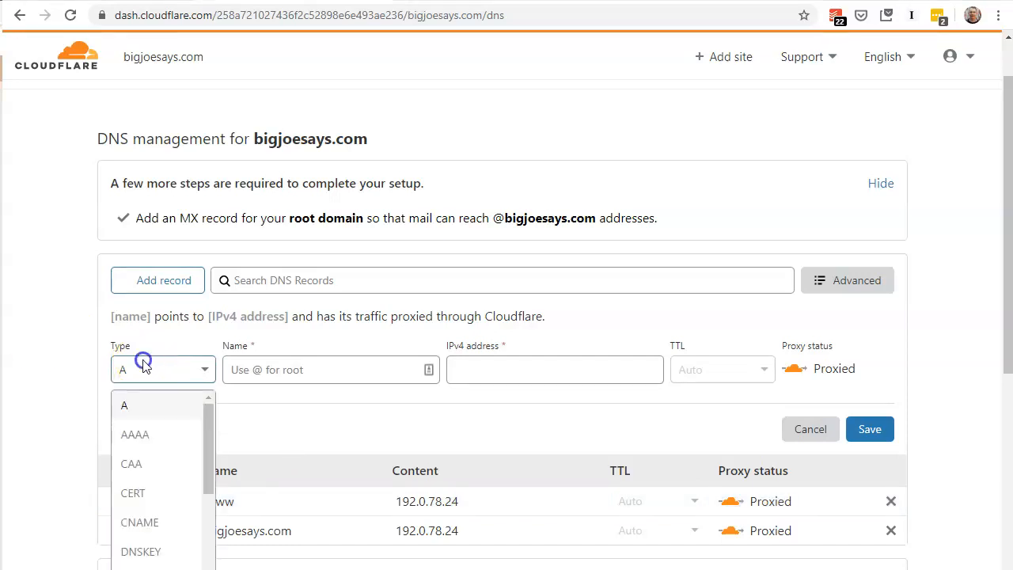
left_click(135, 402)
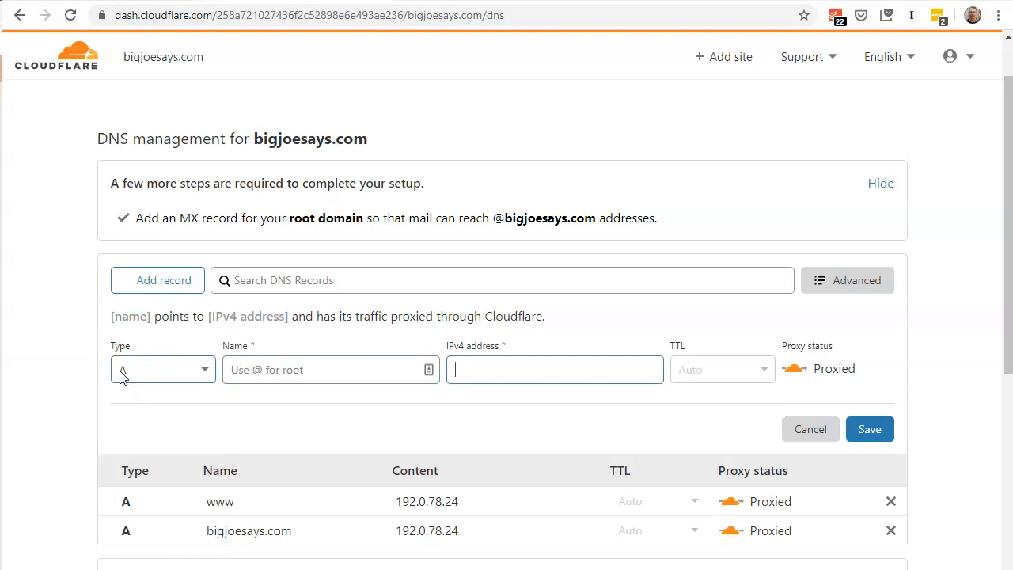
type("@")
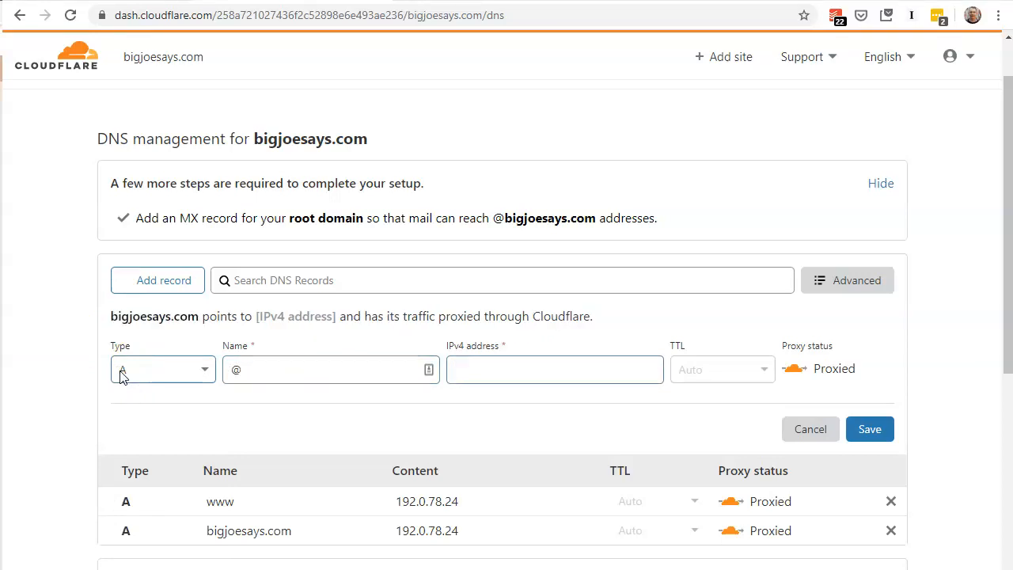
type("192.0.78.25")
left_click(871, 429)
Add and save a second A record named www with the IPv4 address 192.0.78.25.
left_click(154, 370)
left_click(157, 372)
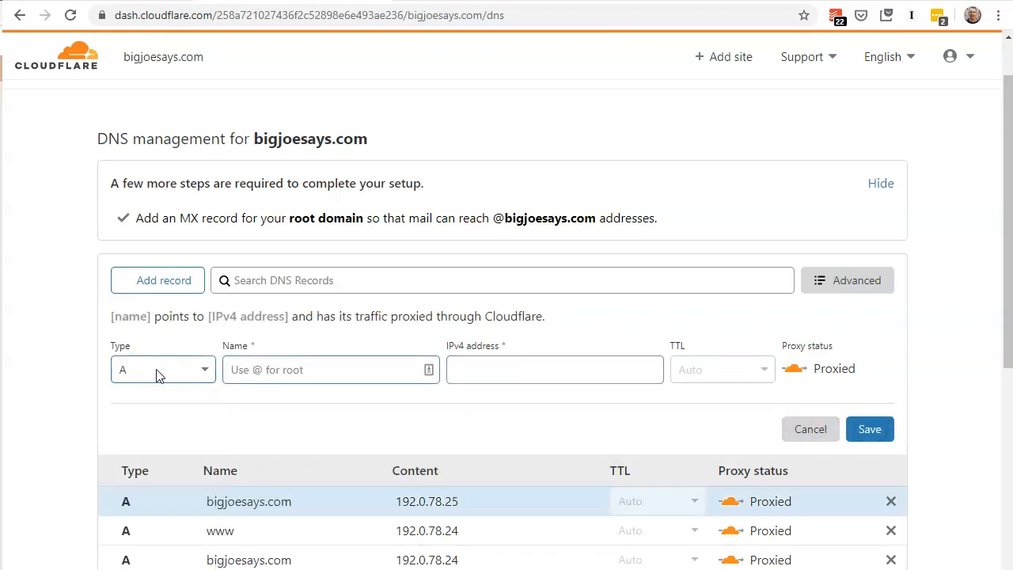
key("Tab")
type("www")
key("Tab")
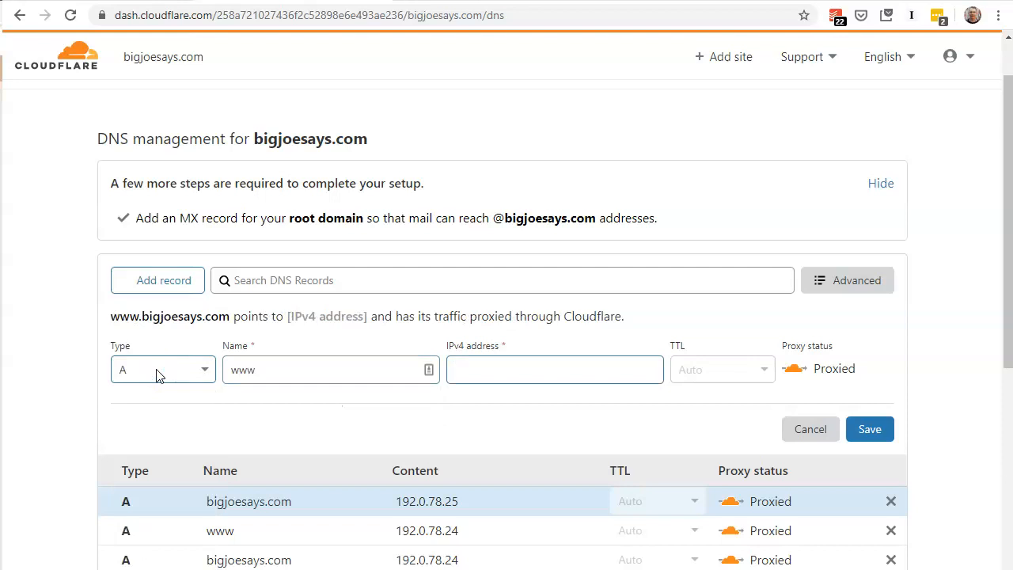
type("192.0.78.25")
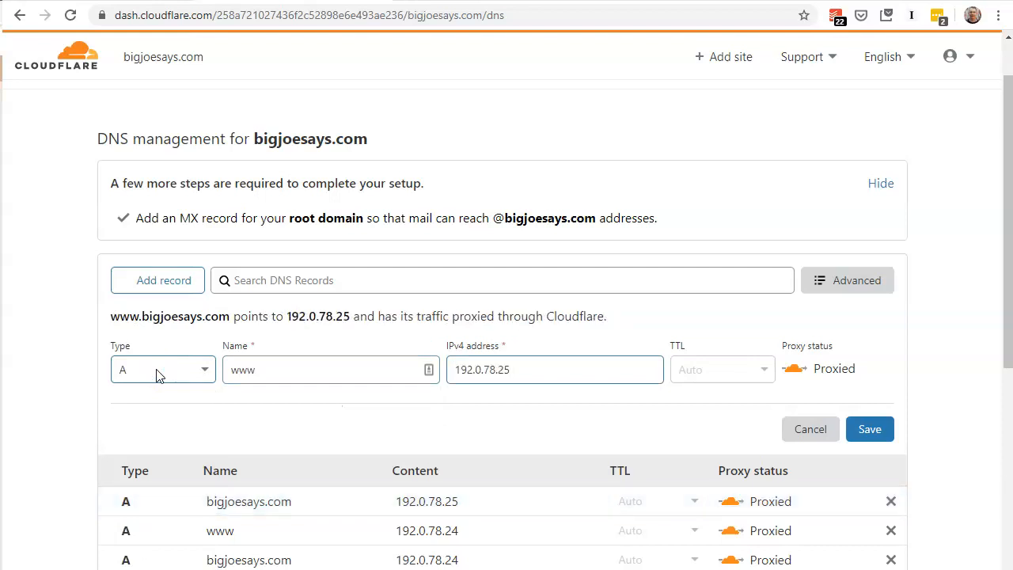
left_click(870, 432)
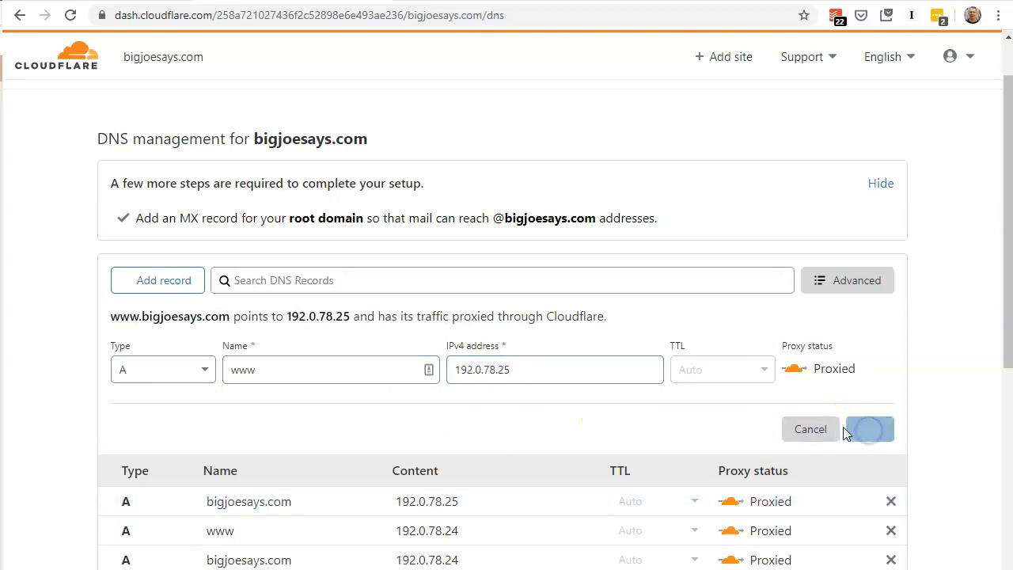
scroll(458, 422, "down", 1)
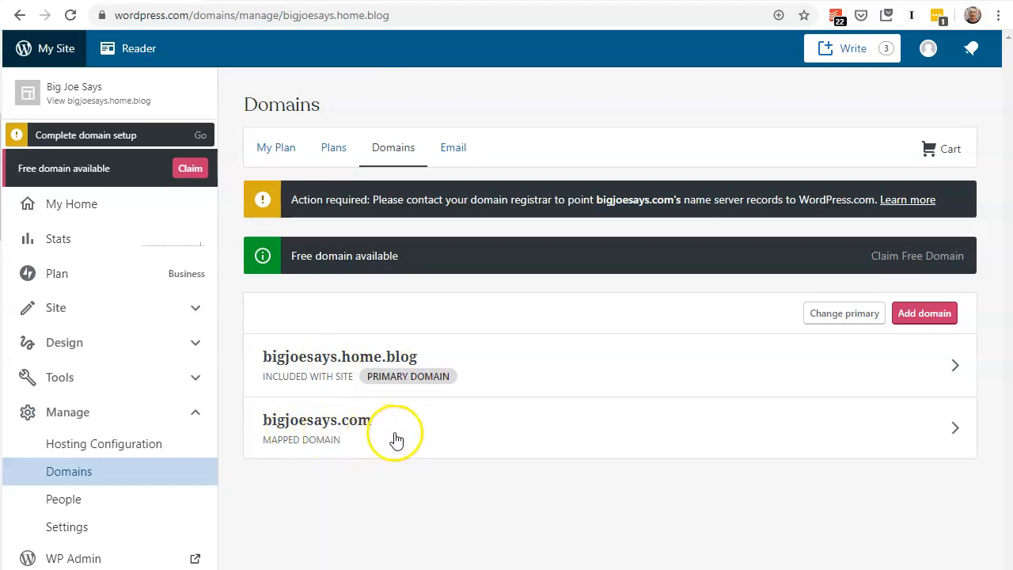
Back in WordPress.com, make bigjoesays.com the primary domain and reload the live site to check its address.
left_click(835, 321)
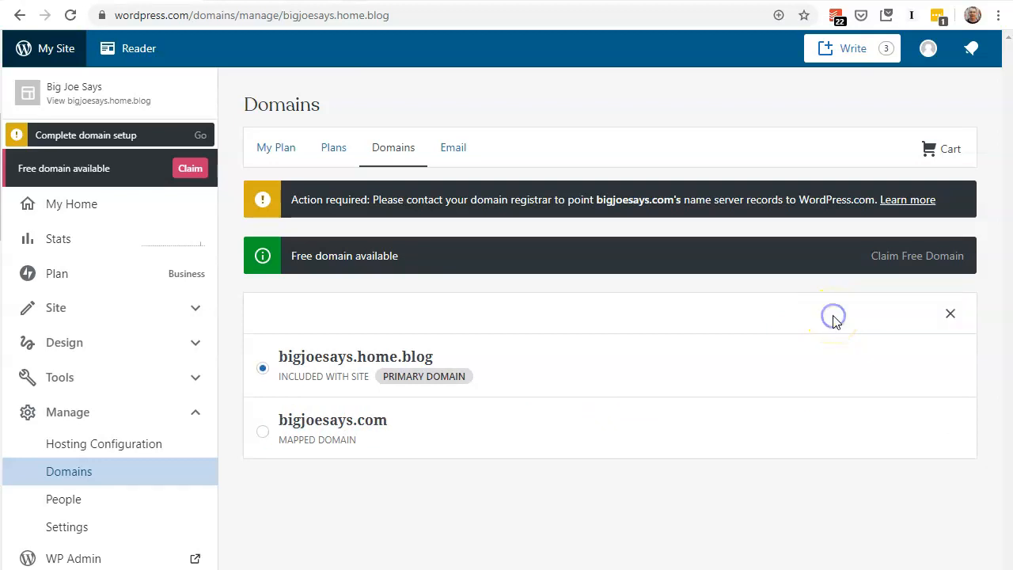
left_click(267, 434)
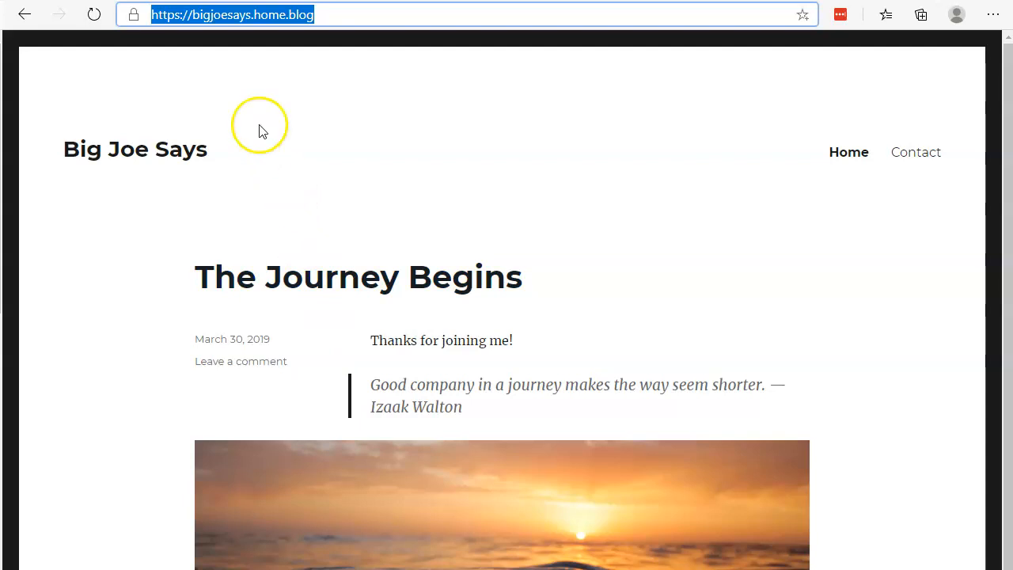
left_click(95, 16)
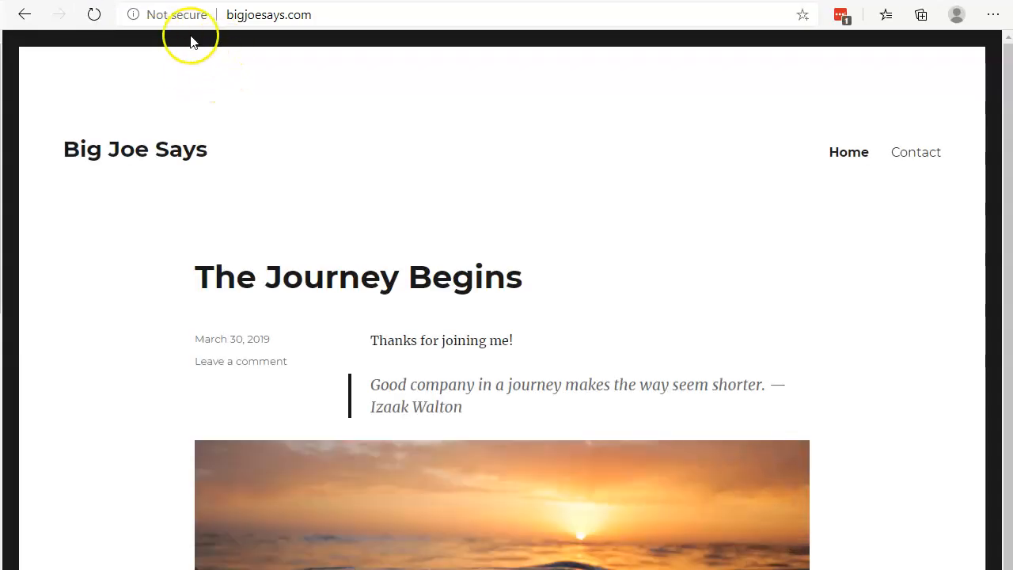
left_click(261, 16)
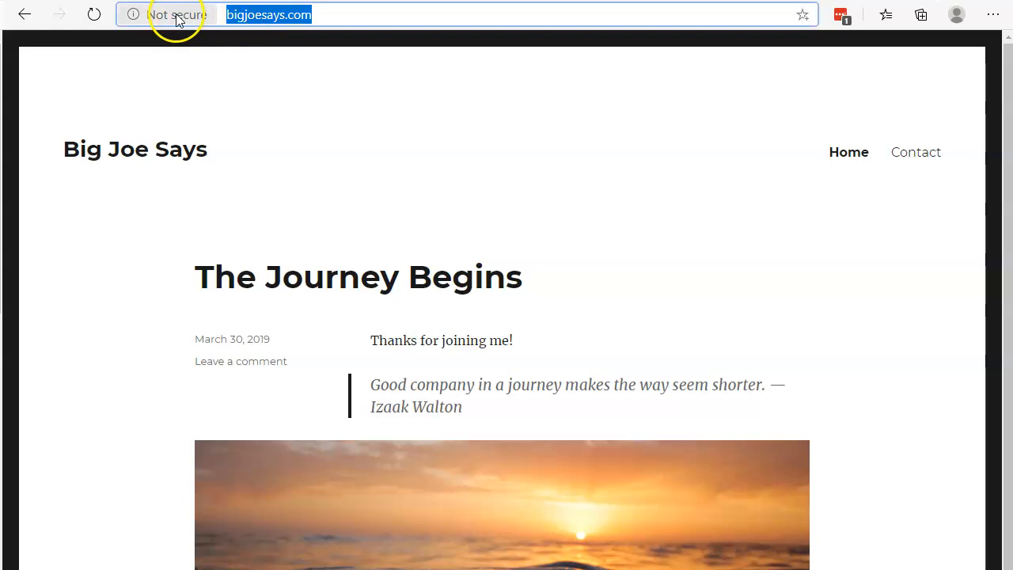